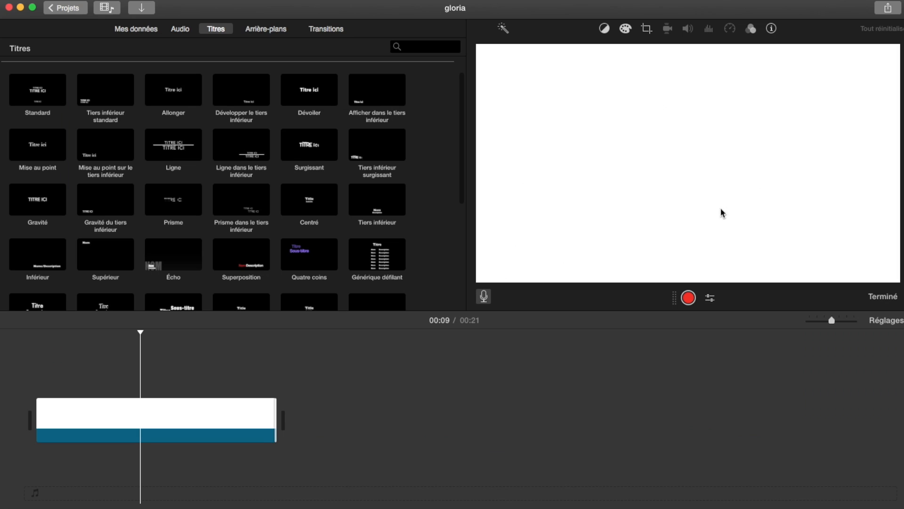
Step: Open the voiceover tool's recording options and set the microphone input volume to about 80 %
click(483, 296)
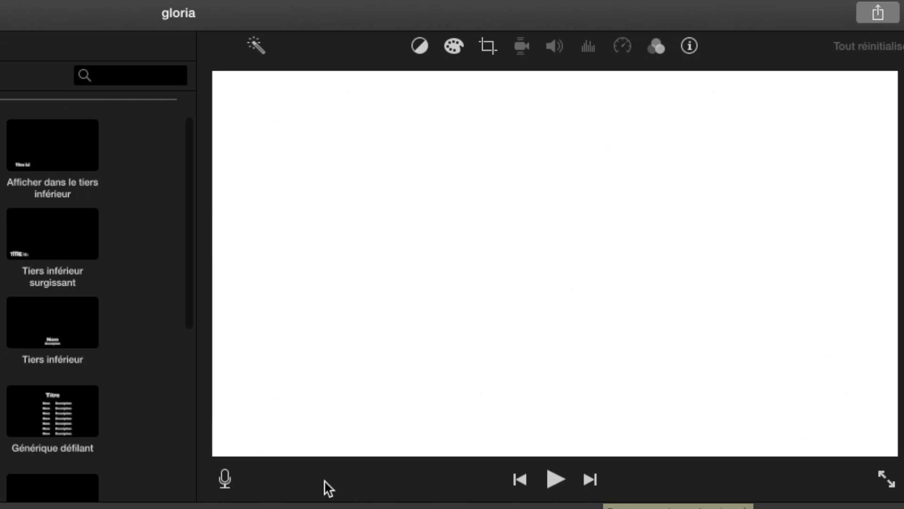
click(225, 479)
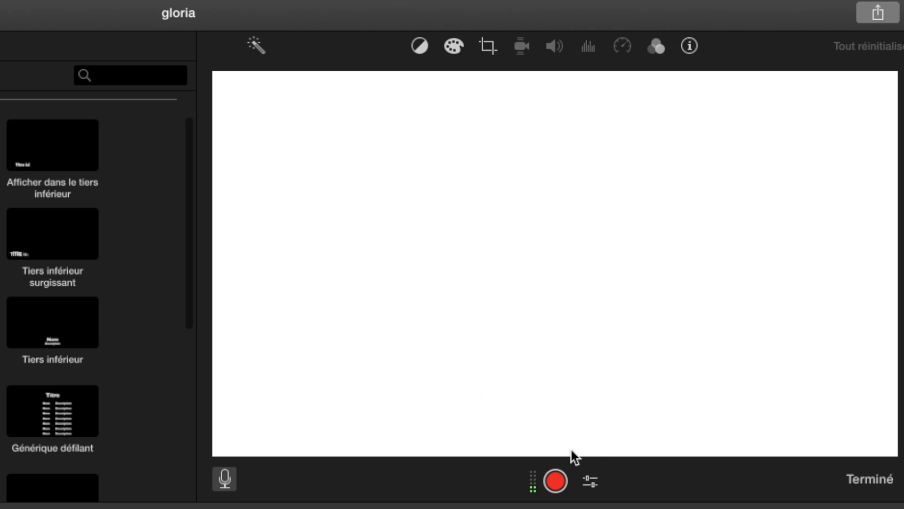
click(593, 480)
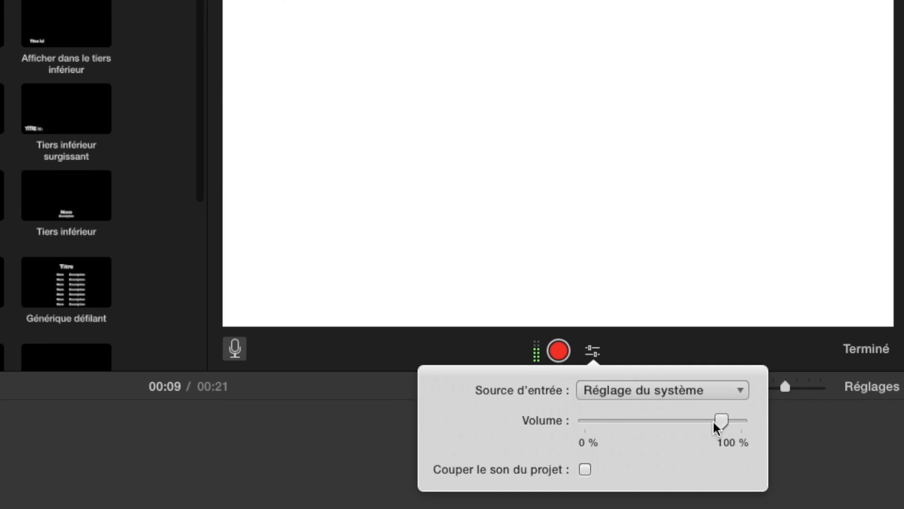
drag(713, 423, 521, 428)
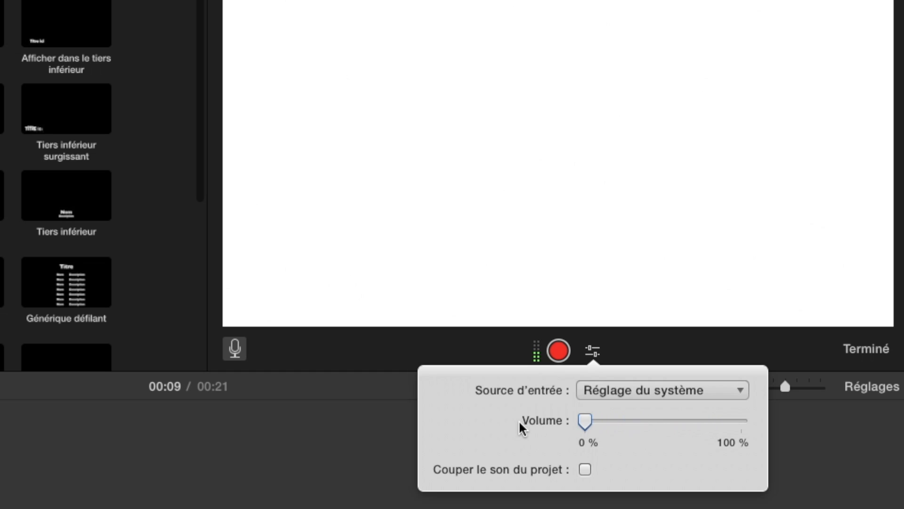
drag(594, 423, 709, 429)
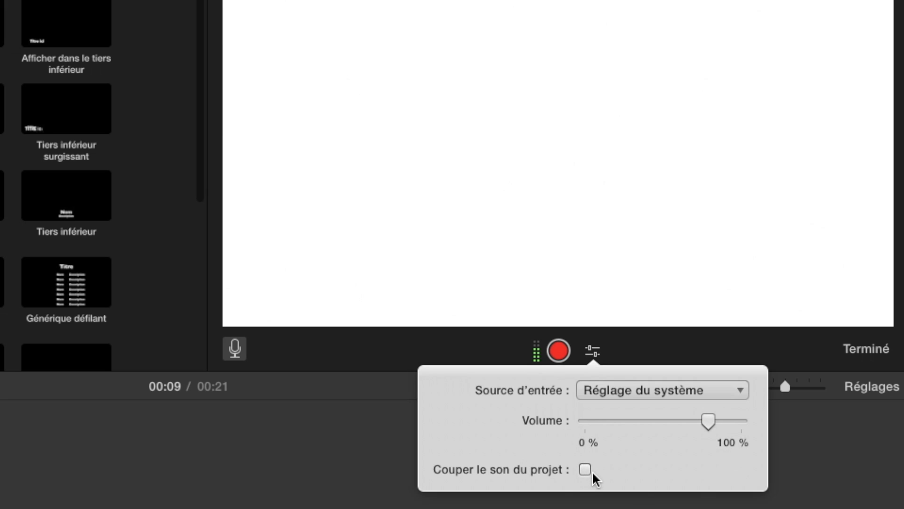
Step: Check the available input sources for the voiceover recording and close the recording options
click(635, 397)
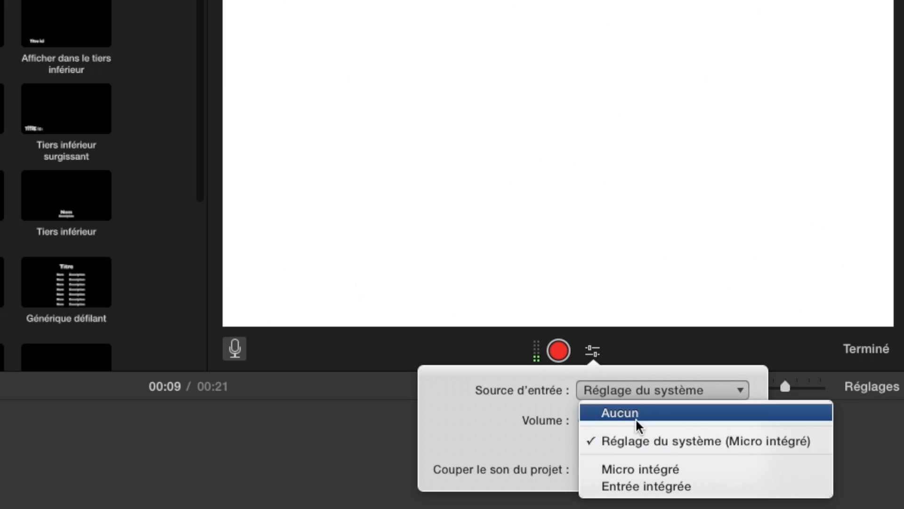
click(357, 429)
click(386, 432)
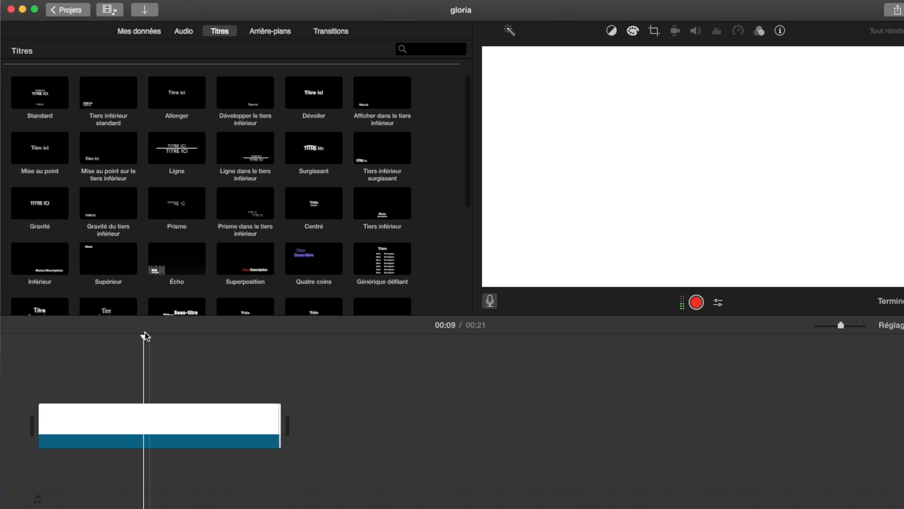
Step: Record a voiceover of about 9 seconds starting at 00:03 in the timeline
drag(145, 337, 73, 341)
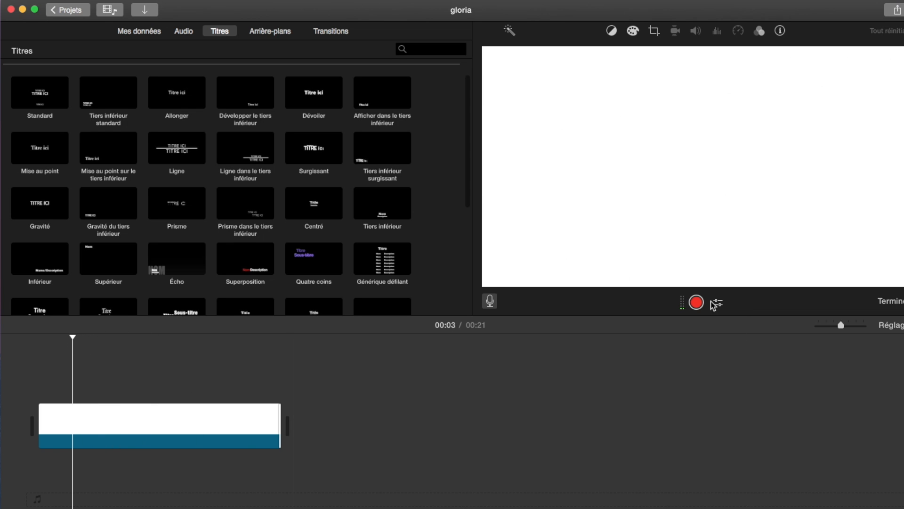
click(696, 303)
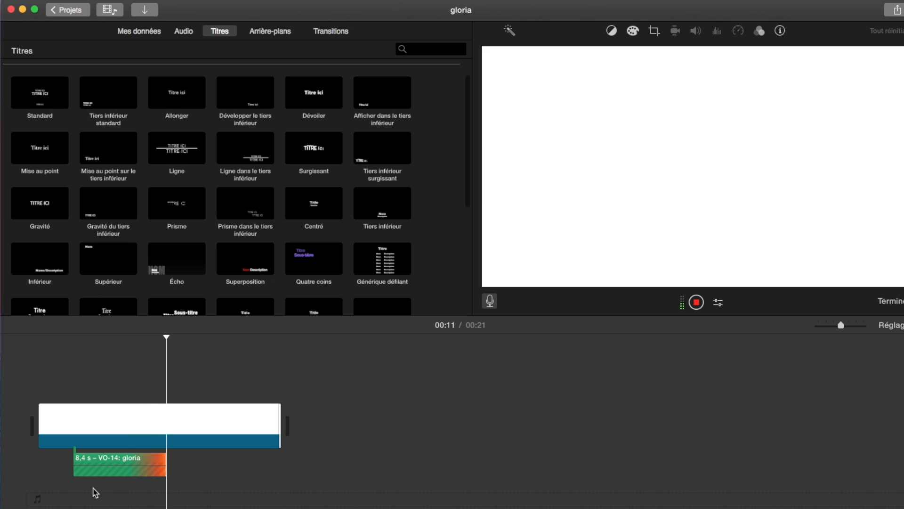
key(space)
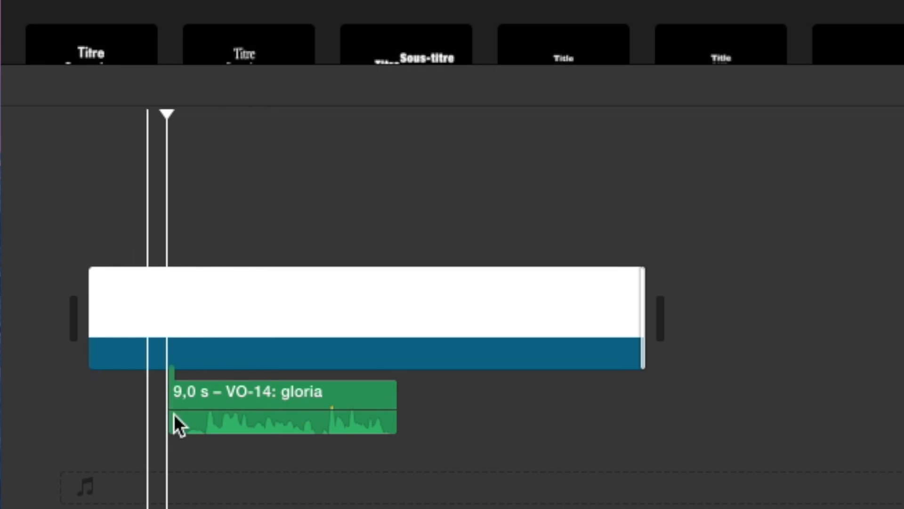
Step: Apply the equalizer preset "Amplificateur de basses" to the recorded voiceover clip and open its volume adjustments
mouse_move(260, 404)
mouse_down()
mouse_move(271, 386)
mouse_move(269, 409)
mouse_up()
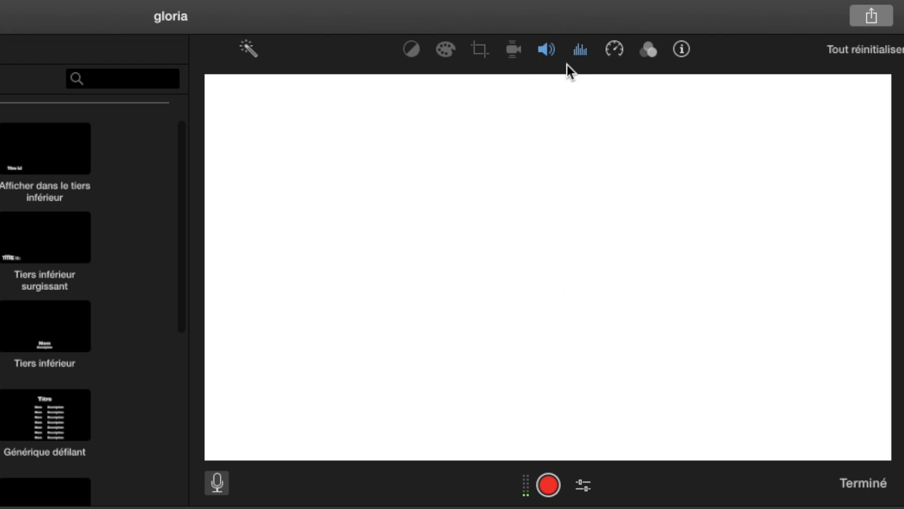
click(579, 51)
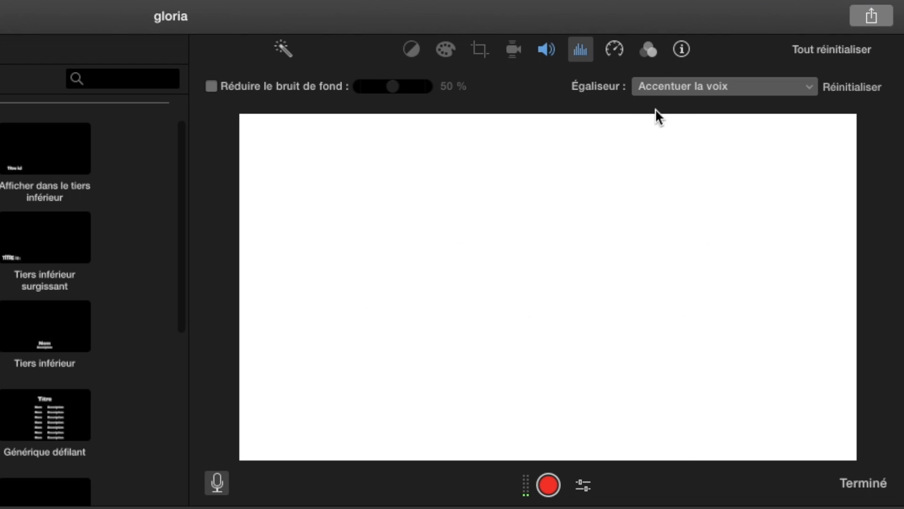
click(680, 87)
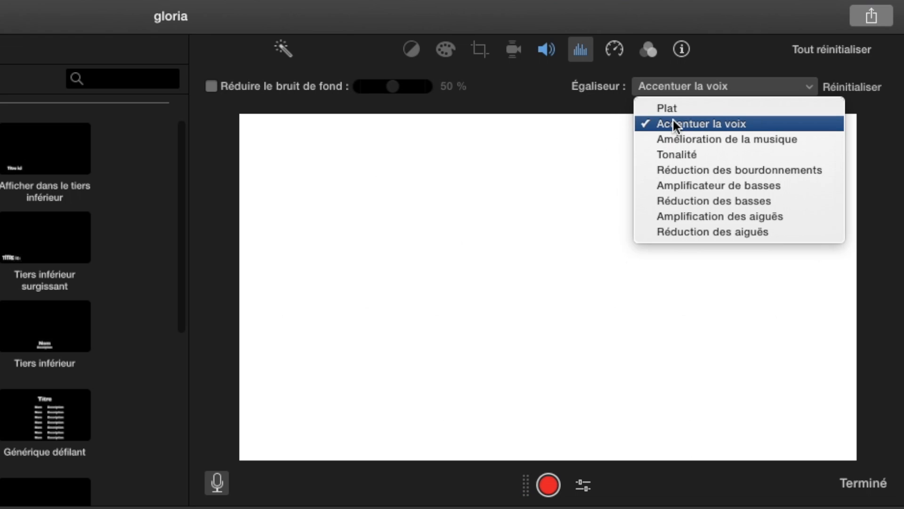
click(675, 186)
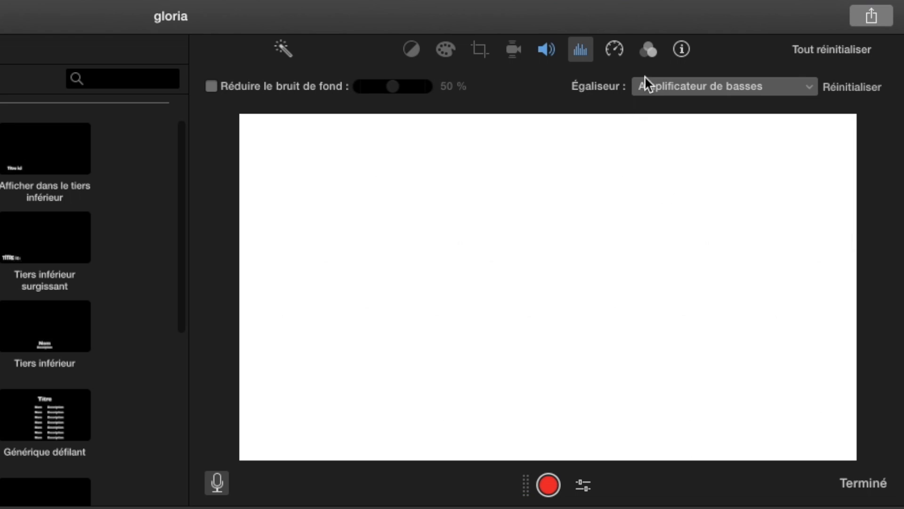
click(543, 50)
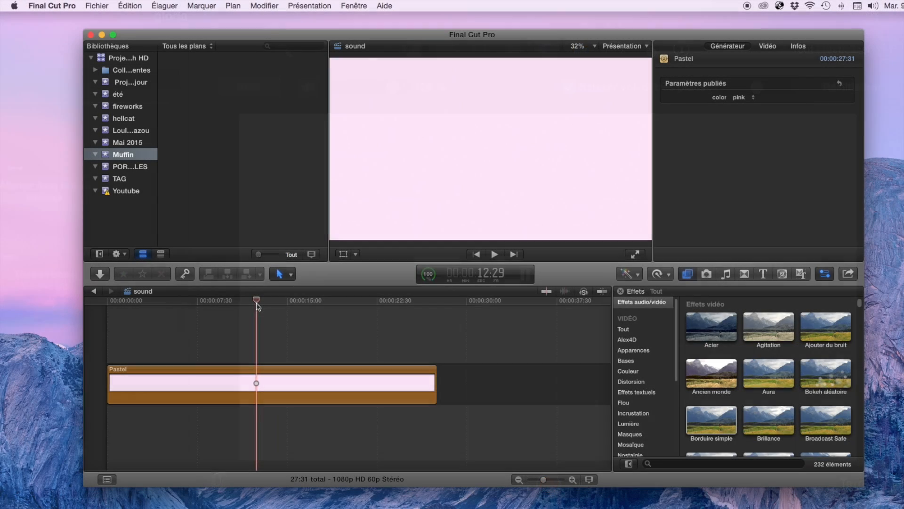
Step: Switch to Final Cut Pro and open the voiceover recording window (Enregistrer une voix hors champ), placed clear of the timeline clip
drag(257, 303, 277, 304)
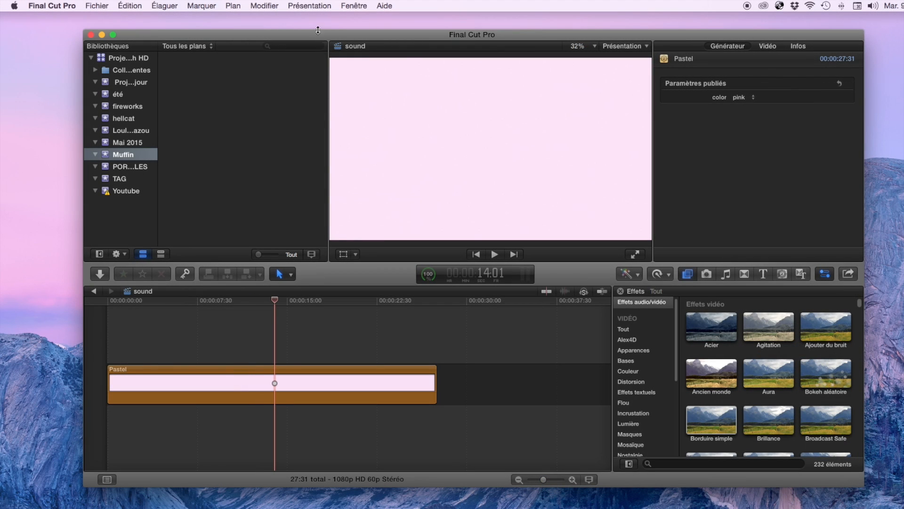
click(351, 4)
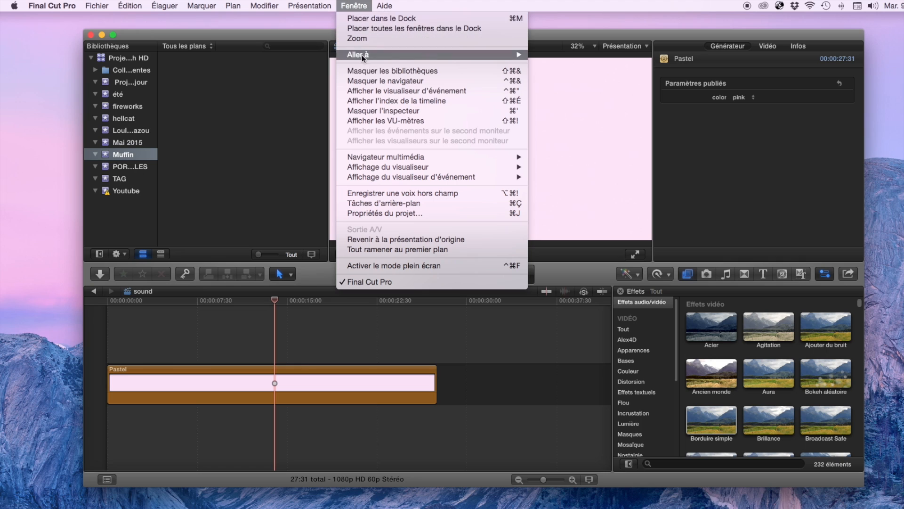
click(367, 190)
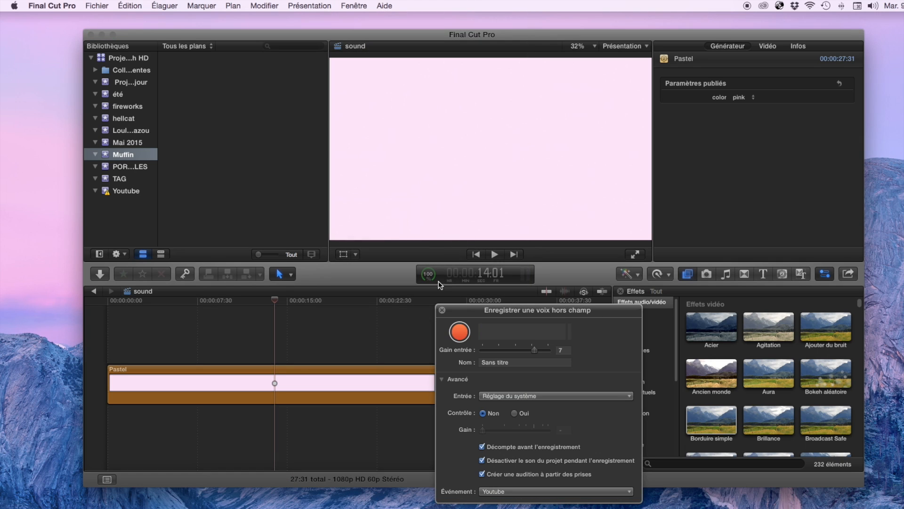
drag(518, 321, 465, 107)
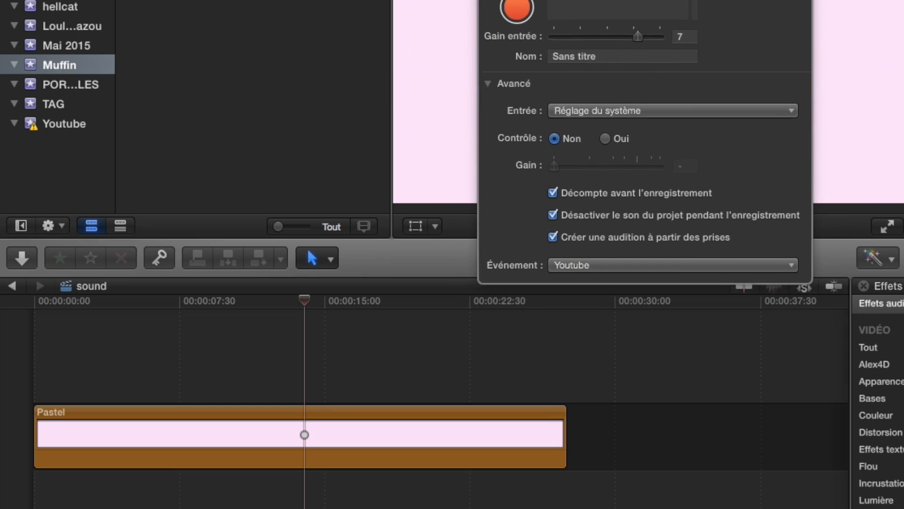
drag(610, 1, 568, 75)
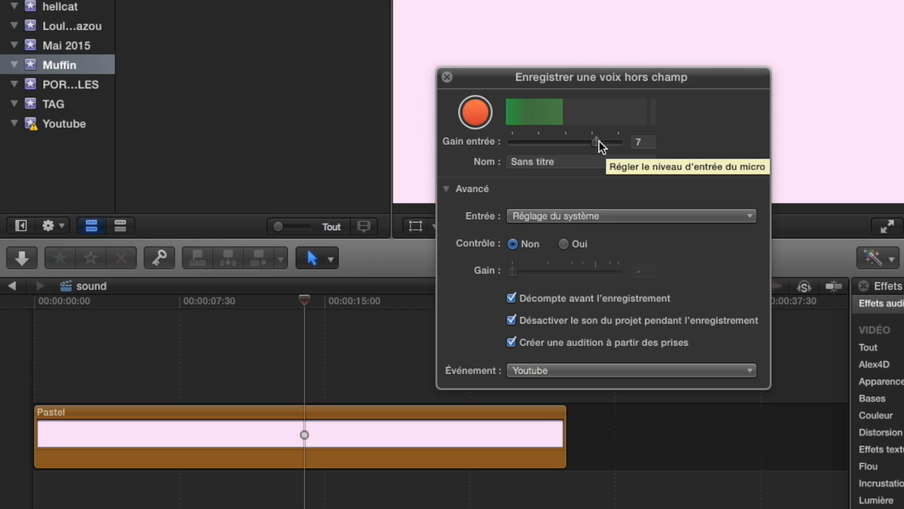
Step: Set the voiceover input gain to 9, keeping the name "Sans titre" and the input "Réglage du système"
drag(597, 141, 623, 145)
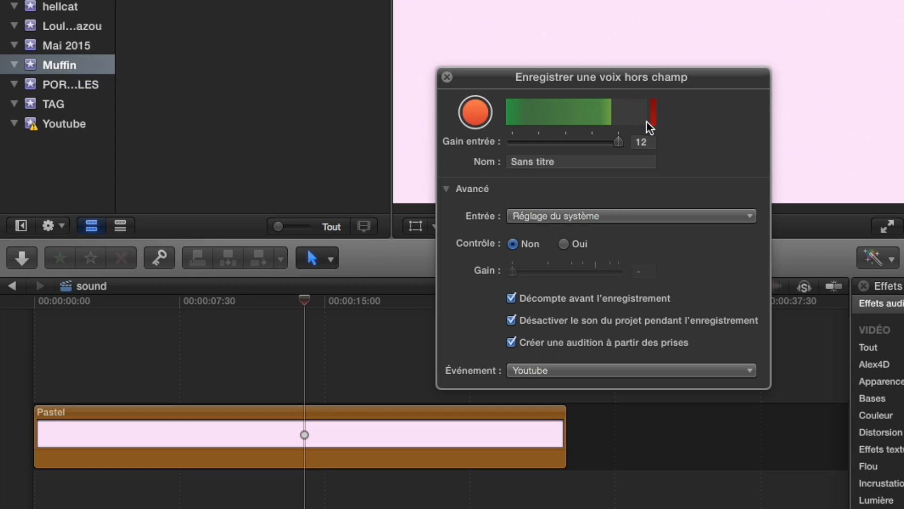
drag(620, 142, 601, 144)
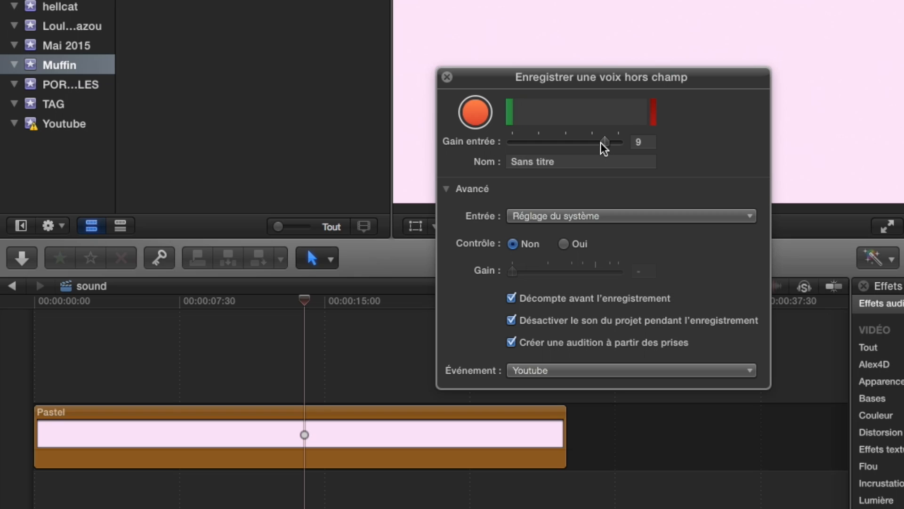
drag(571, 161, 476, 161)
click(585, 161)
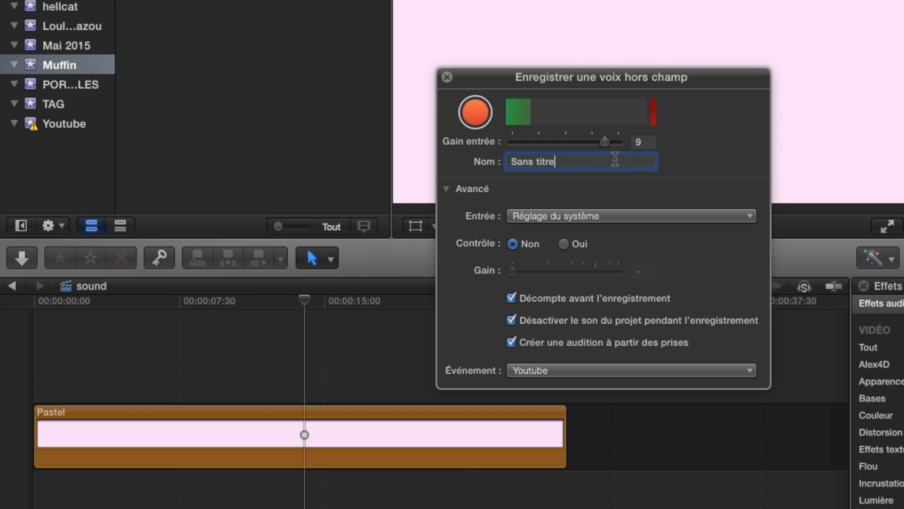
click(578, 217)
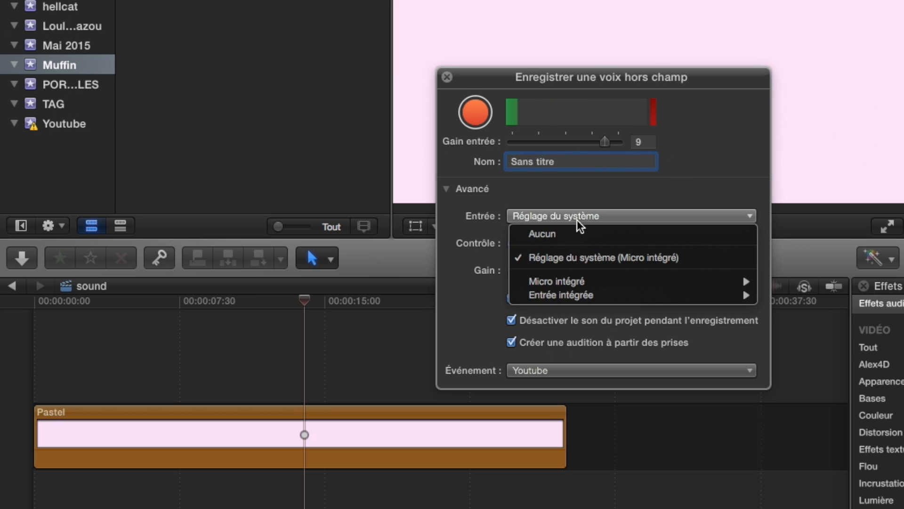
click(588, 254)
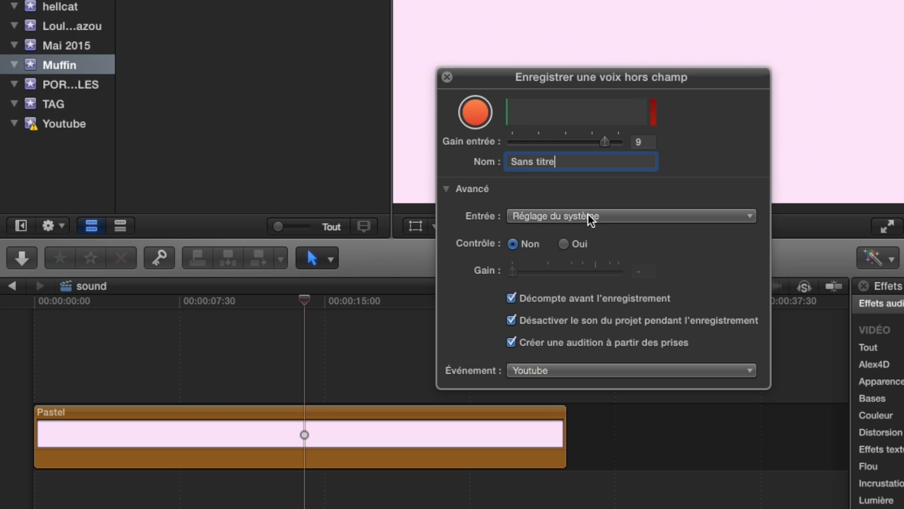
Step: Try voiceover monitoring (Contrôle) with its gain at the minimum, and switch monitoring off again
click(564, 244)
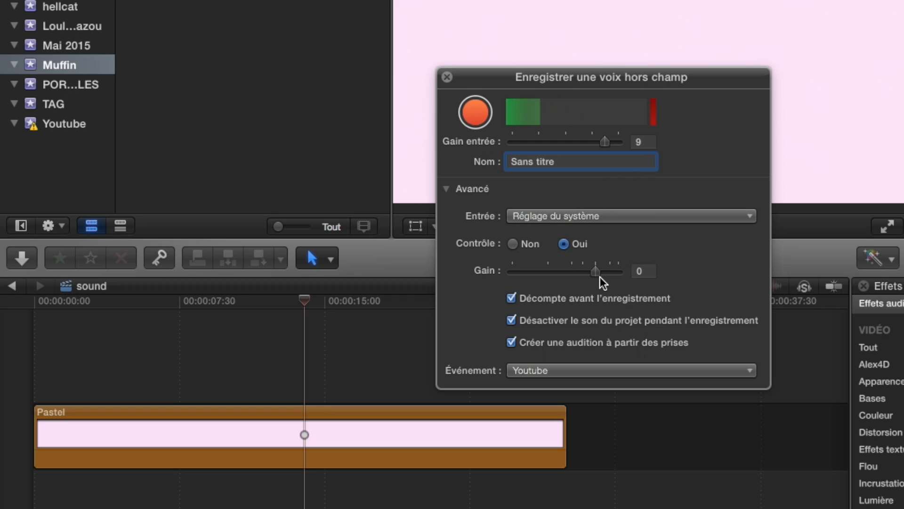
mouse_move(592, 275)
mouse_down()
mouse_move(620, 277)
mouse_move(592, 280)
mouse_up()
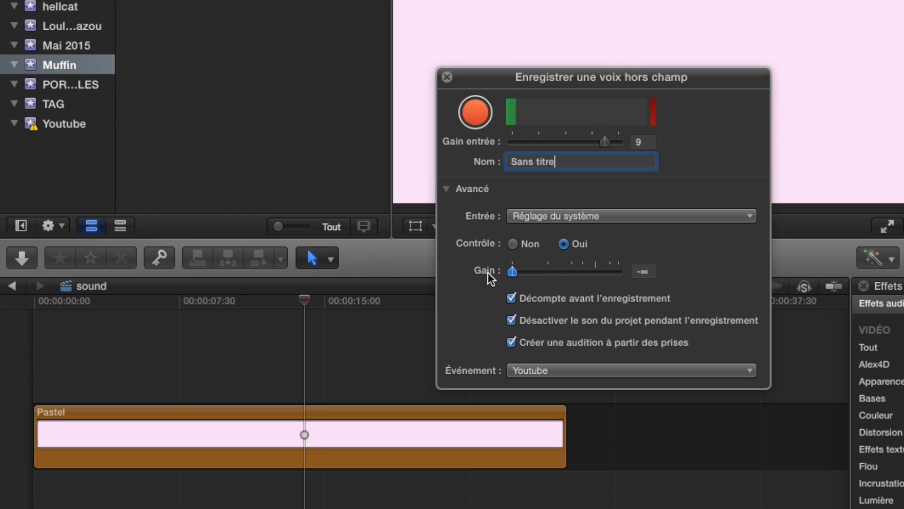
drag(488, 273, 594, 288)
click(513, 244)
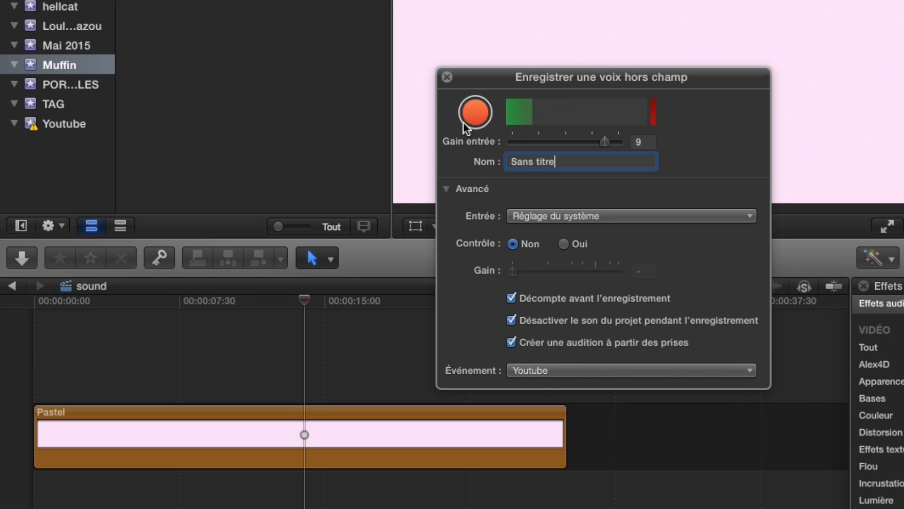
Step: Record a voiceover take of about 9 seconds starting about 4 seconds into the sound timeline
drag(301, 298, 105, 302)
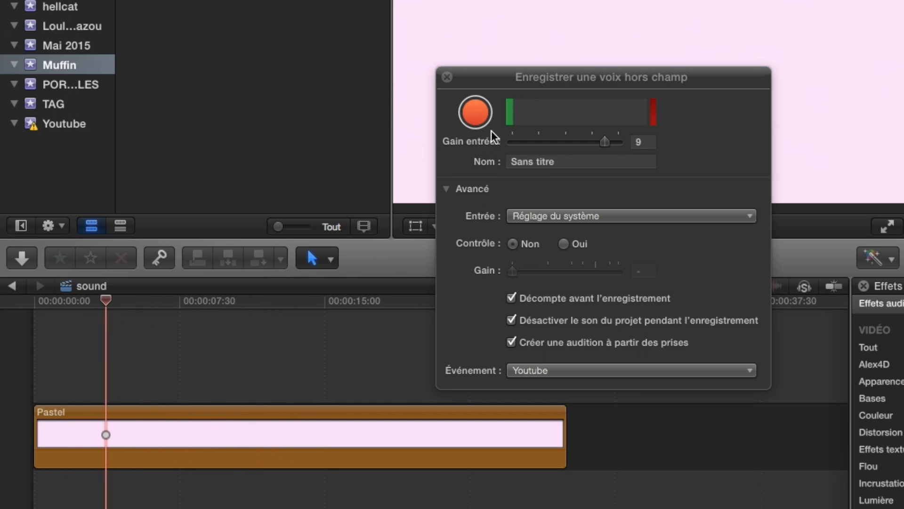
click(466, 107)
click(473, 115)
drag(515, 81, 776, 224)
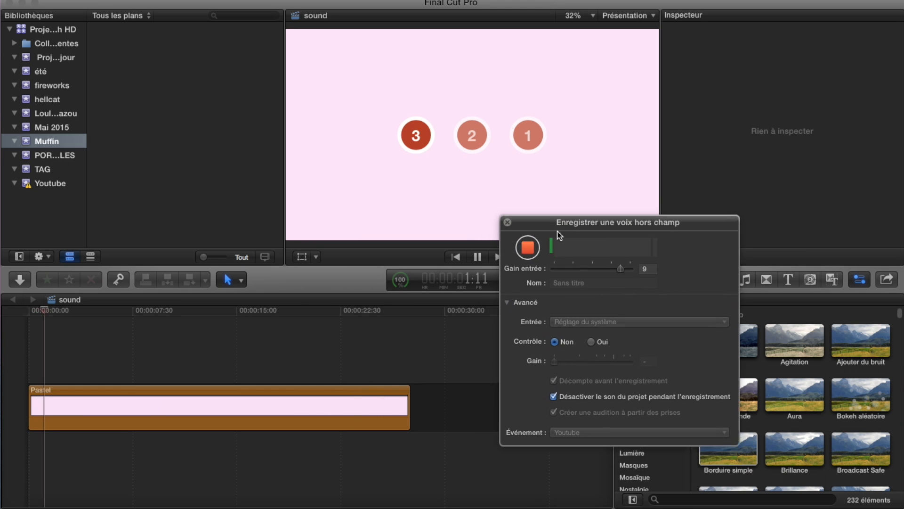
drag(561, 255, 488, 272)
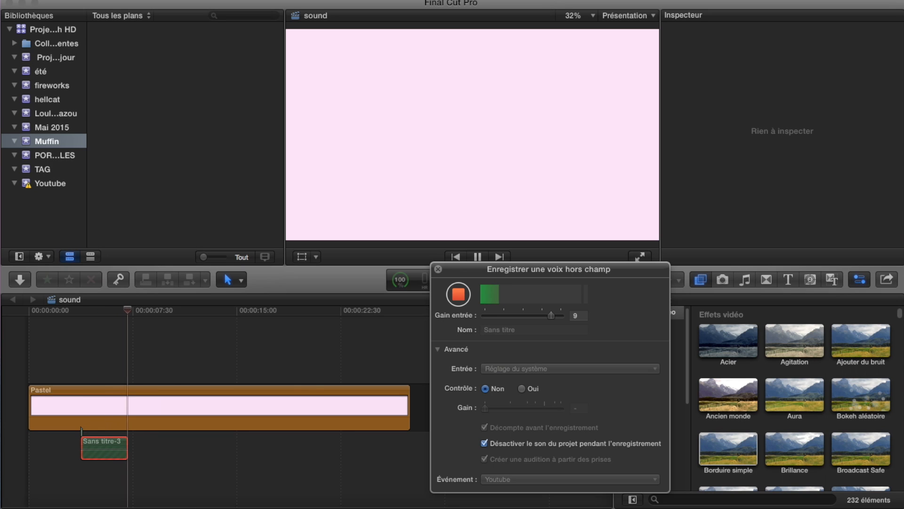
drag(460, 263, 412, 106)
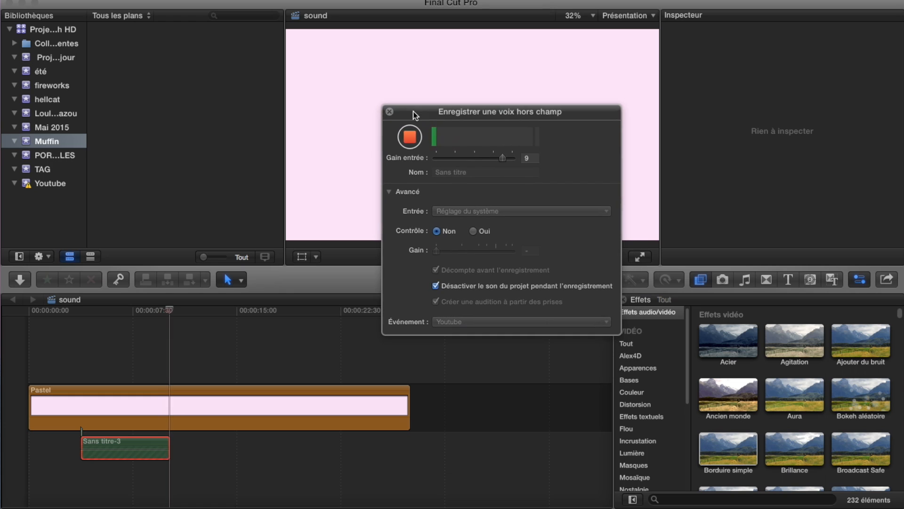
click(410, 137)
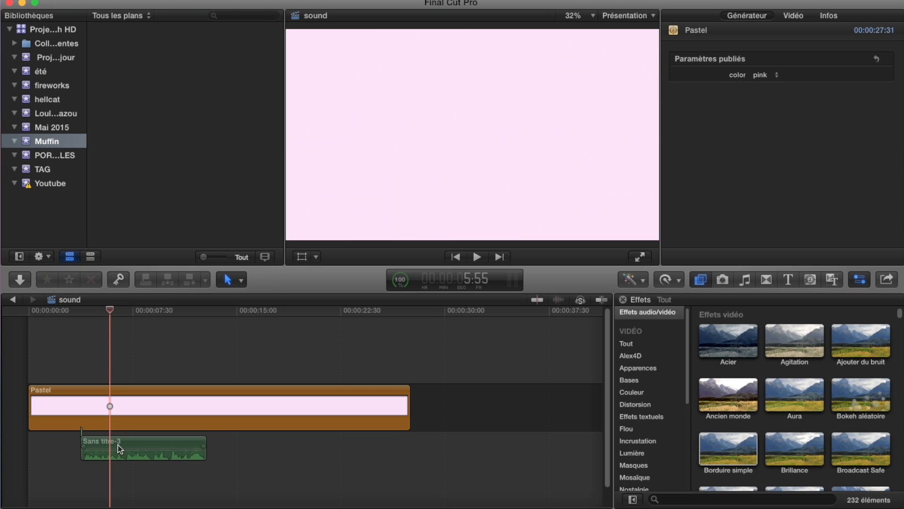
Step: Select the recorded voiceover clip under the Pastel clip and set its volume to 0
click(129, 441)
drag(116, 448, 115, 443)
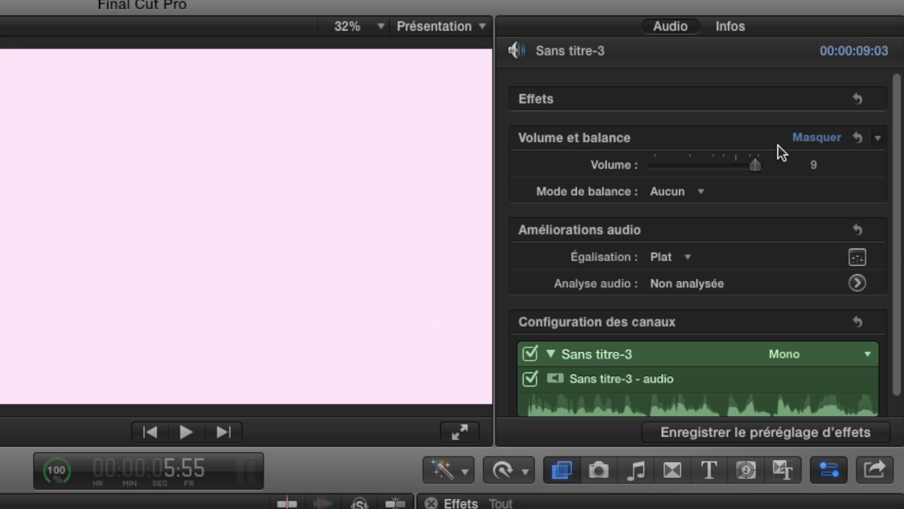
drag(756, 166, 736, 171)
Step: Review the voiceover's balance modes and equalization presets, keeping balance at Aucun and equalization at Plat
click(683, 190)
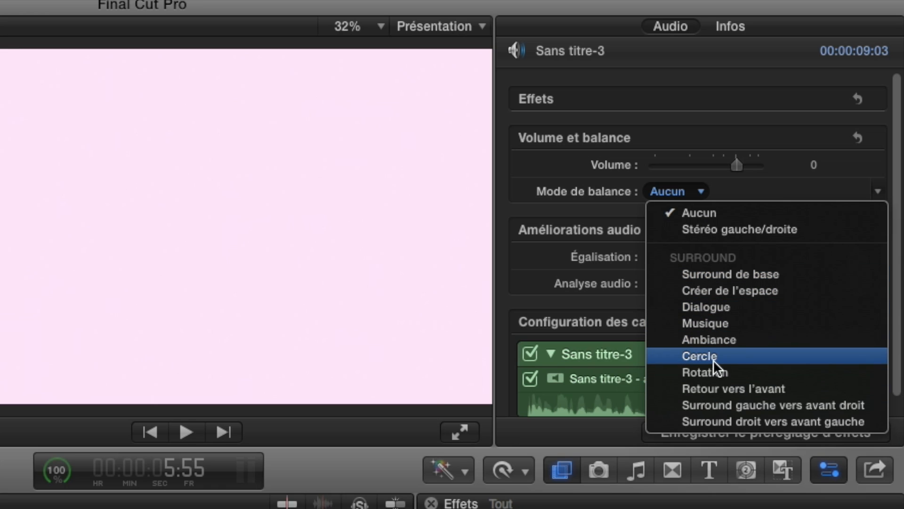
click(710, 213)
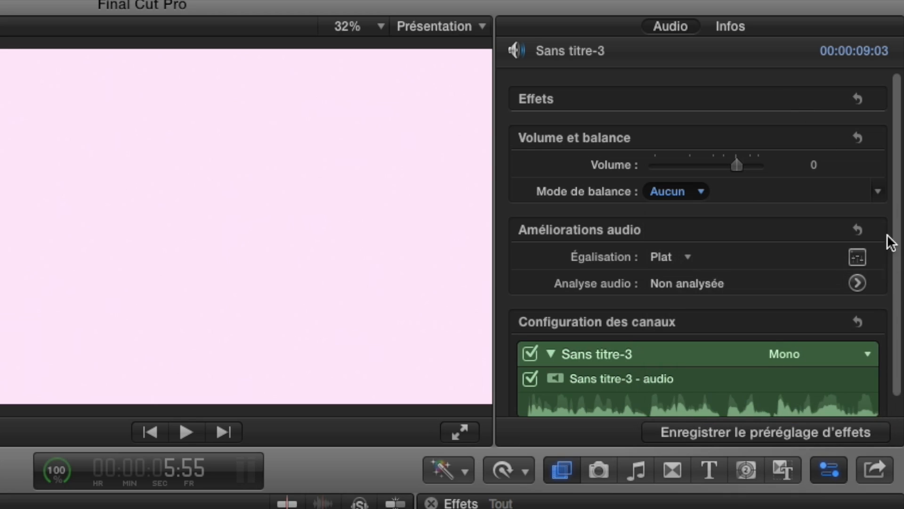
click(680, 259)
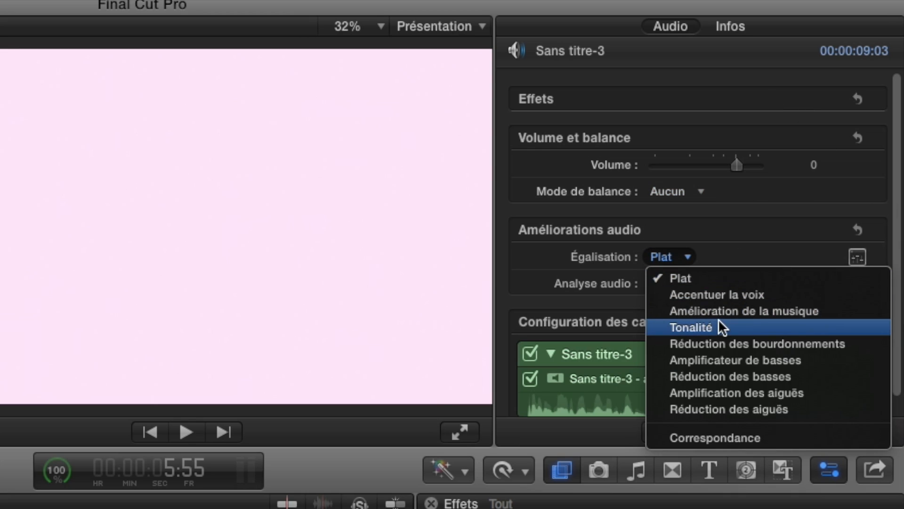
click(725, 277)
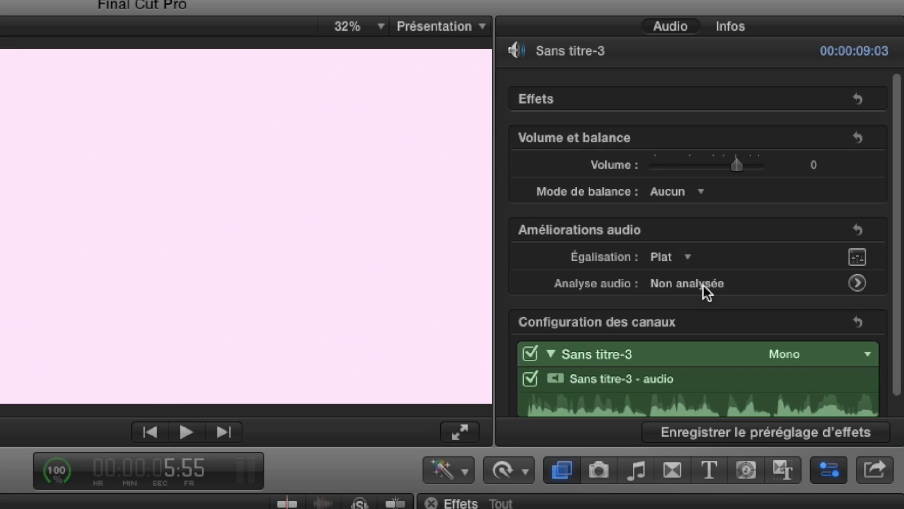
Step: Analyse the voiceover with the audio enhancements (Améliorations audio), and look briefly at the clip's Infos before returning to its audio settings
click(855, 283)
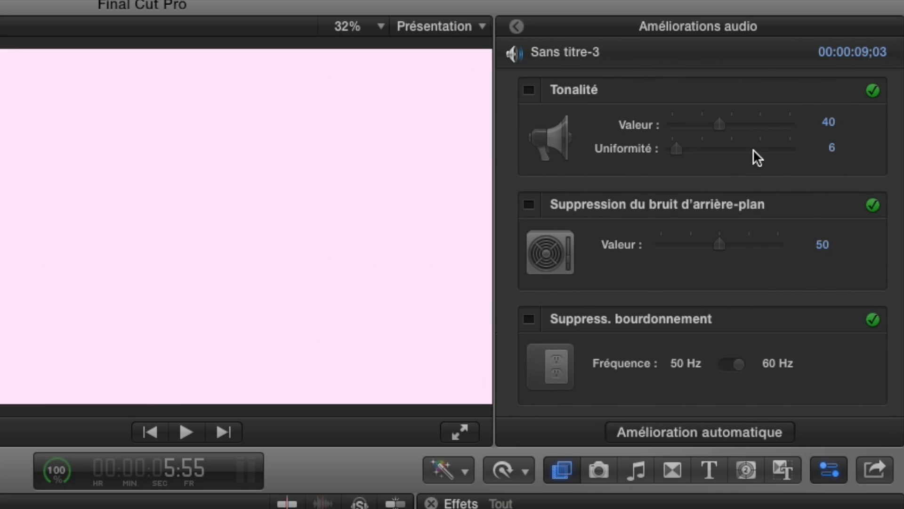
click(518, 27)
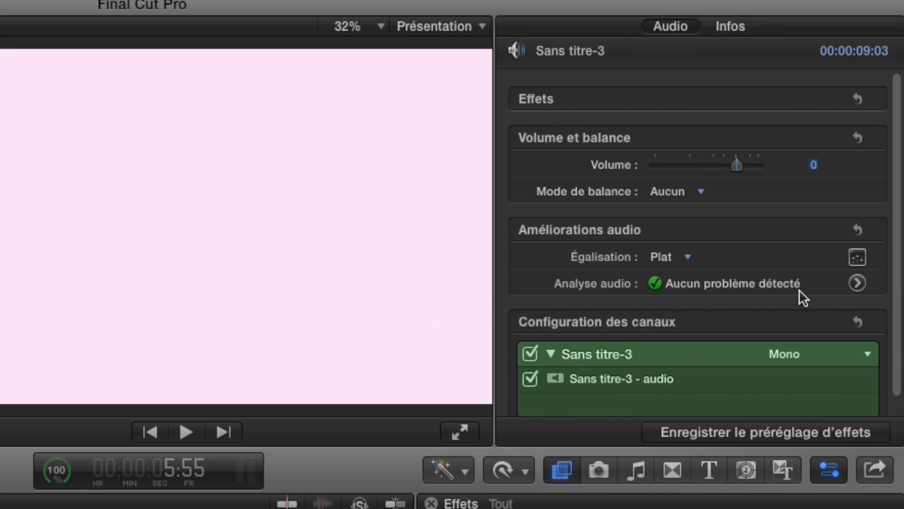
click(725, 29)
click(673, 26)
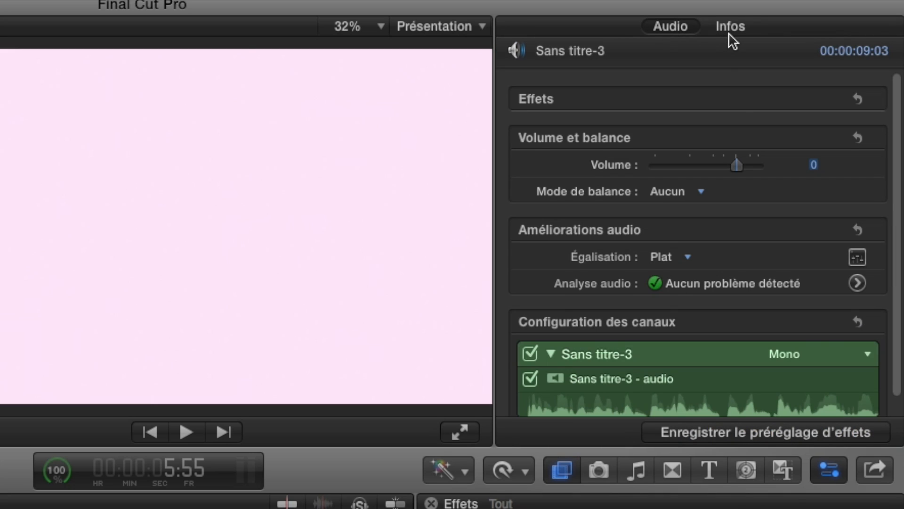